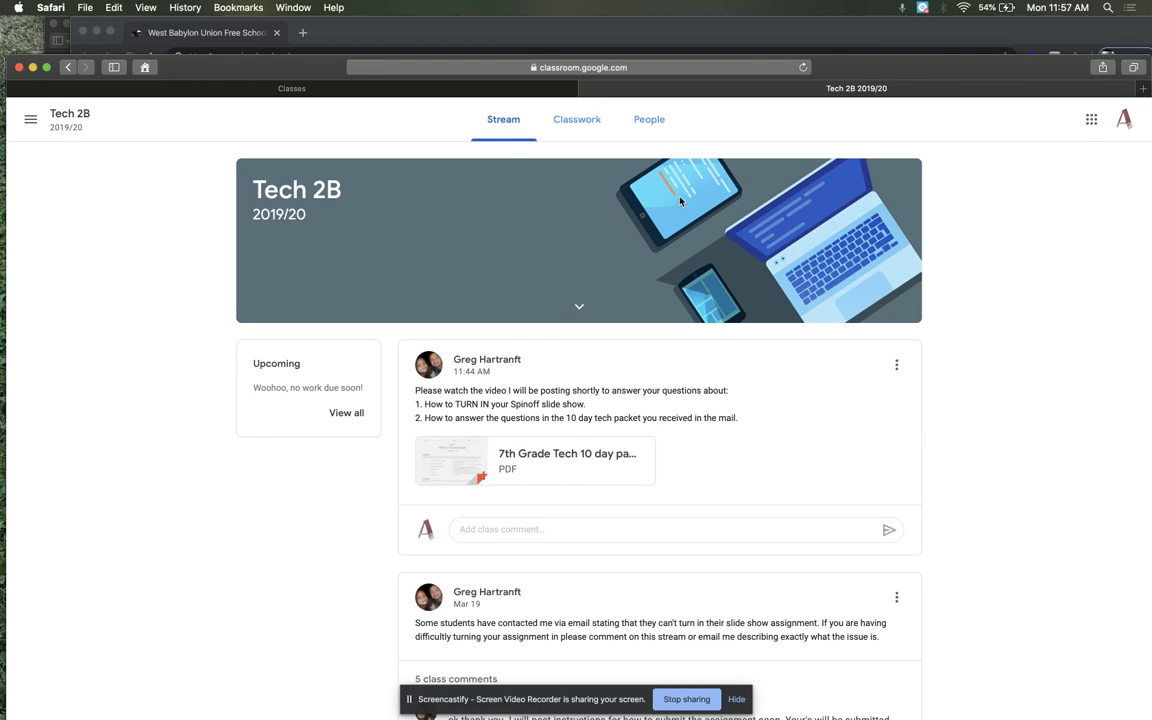
Scroll the Tech 2B stream down and open the Google Slides Project - NASA Spinoffs assignment
scroll(995, 299, "down", 10)
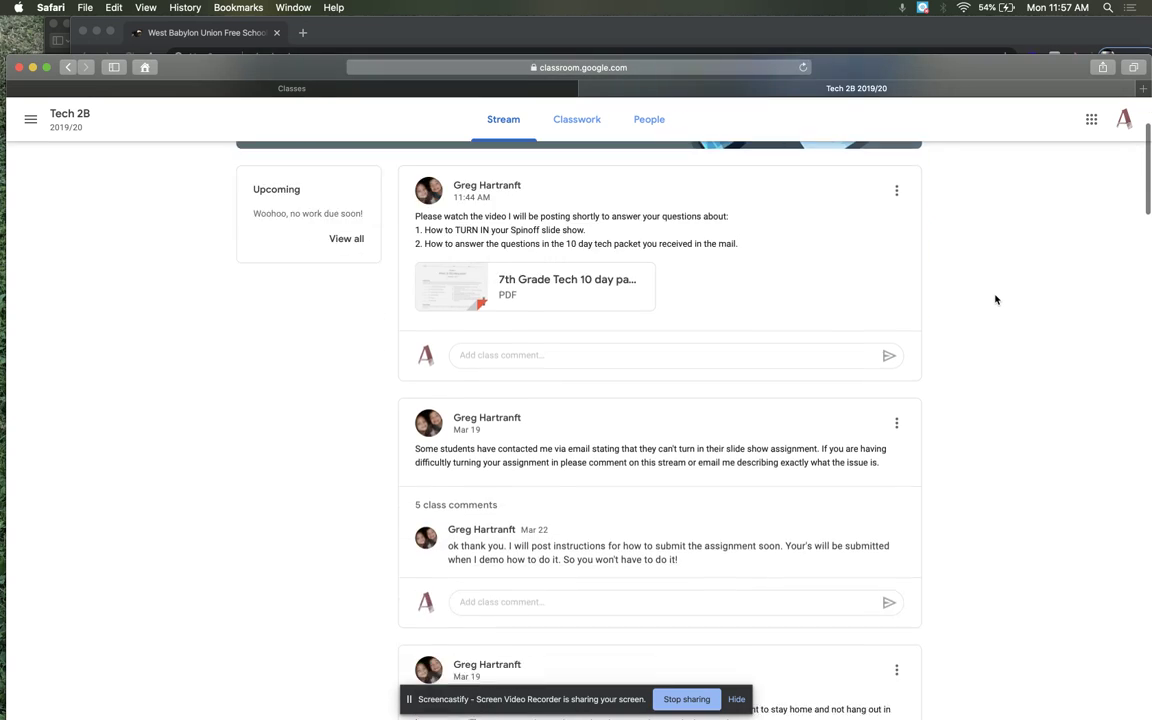
scroll(995, 299, "down", 10)
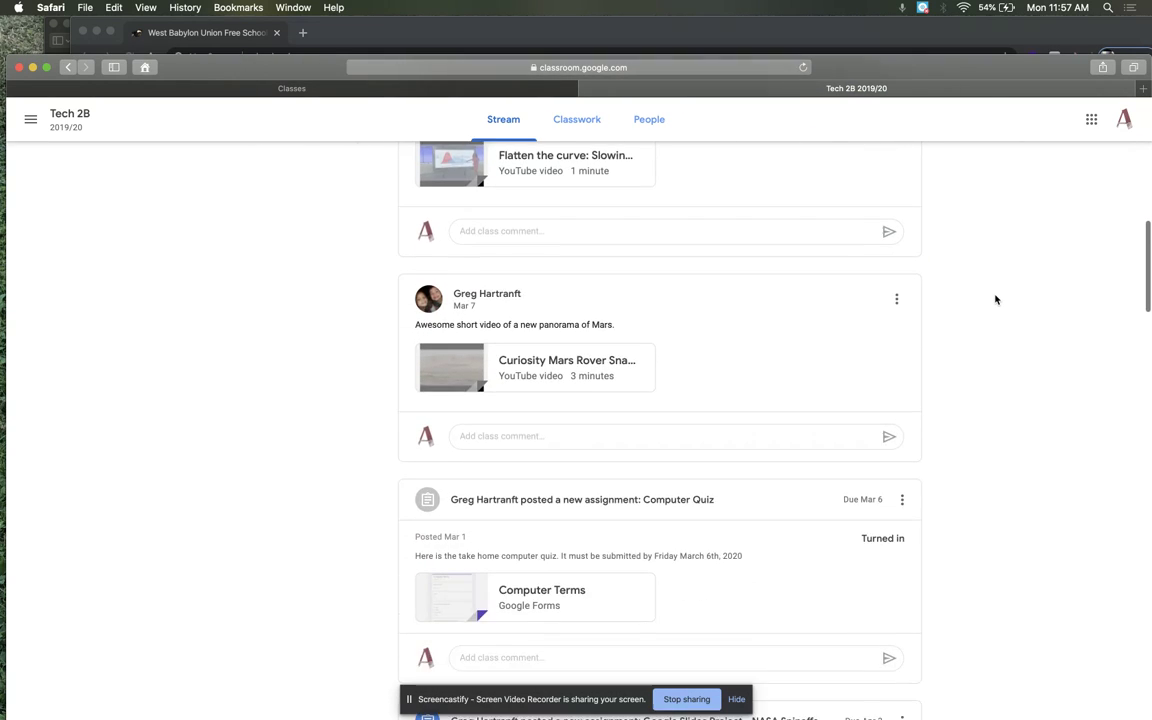
scroll(995, 299, "down", 3)
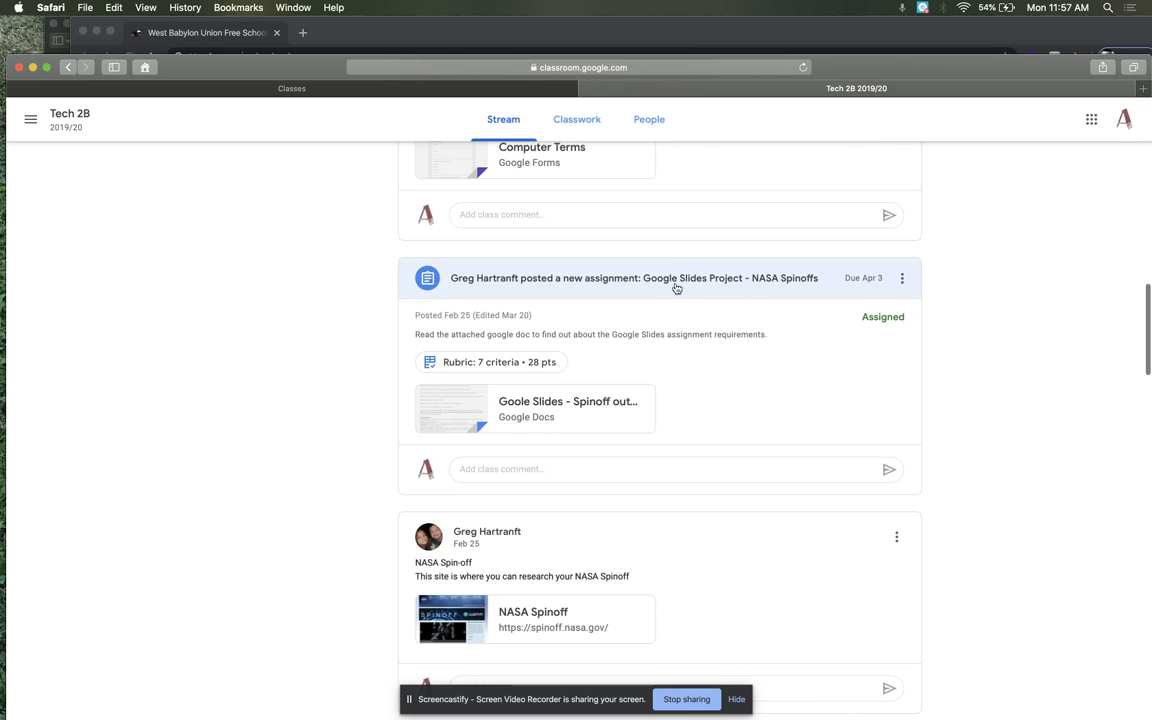
left_click(787, 284)
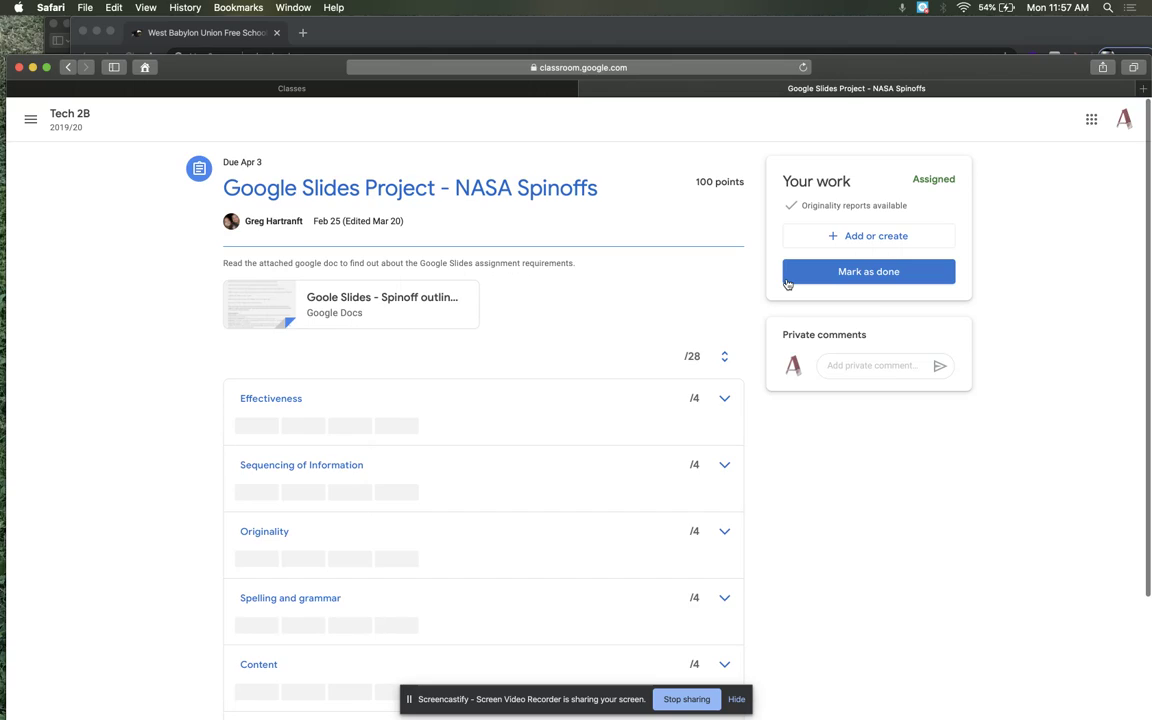
Attach the Portable X-Ray Devices slides from Google Drive to the assignment and start turning it in
left_click(839, 237)
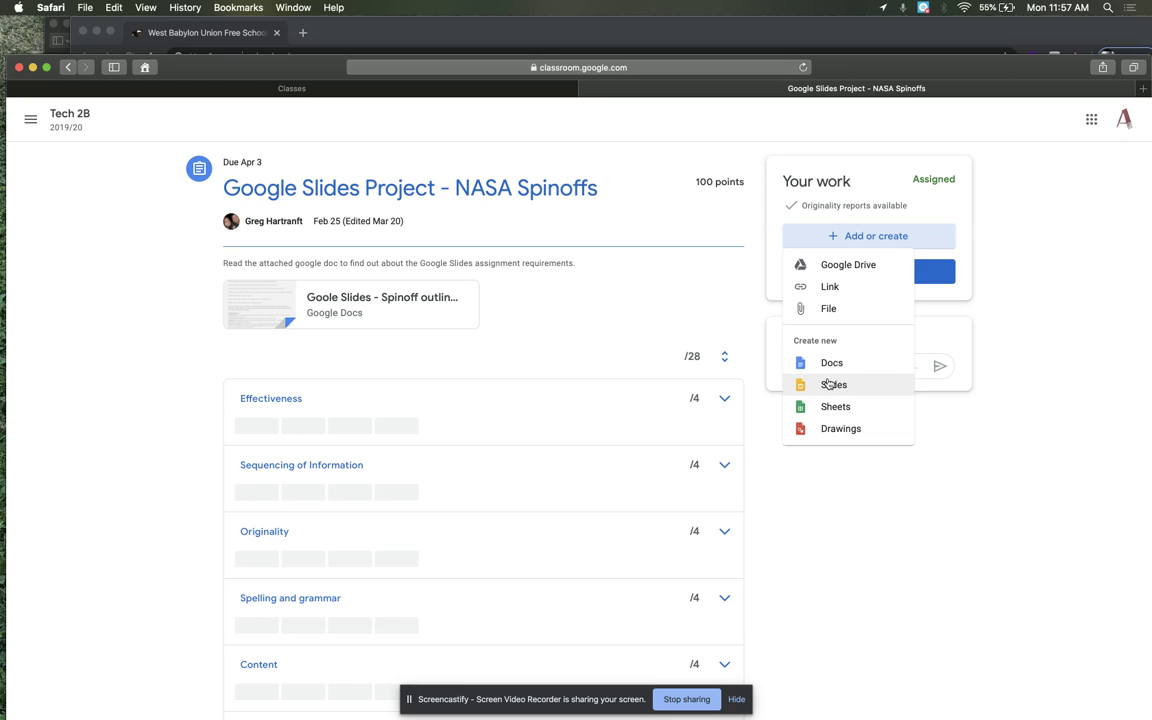
left_click(865, 270)
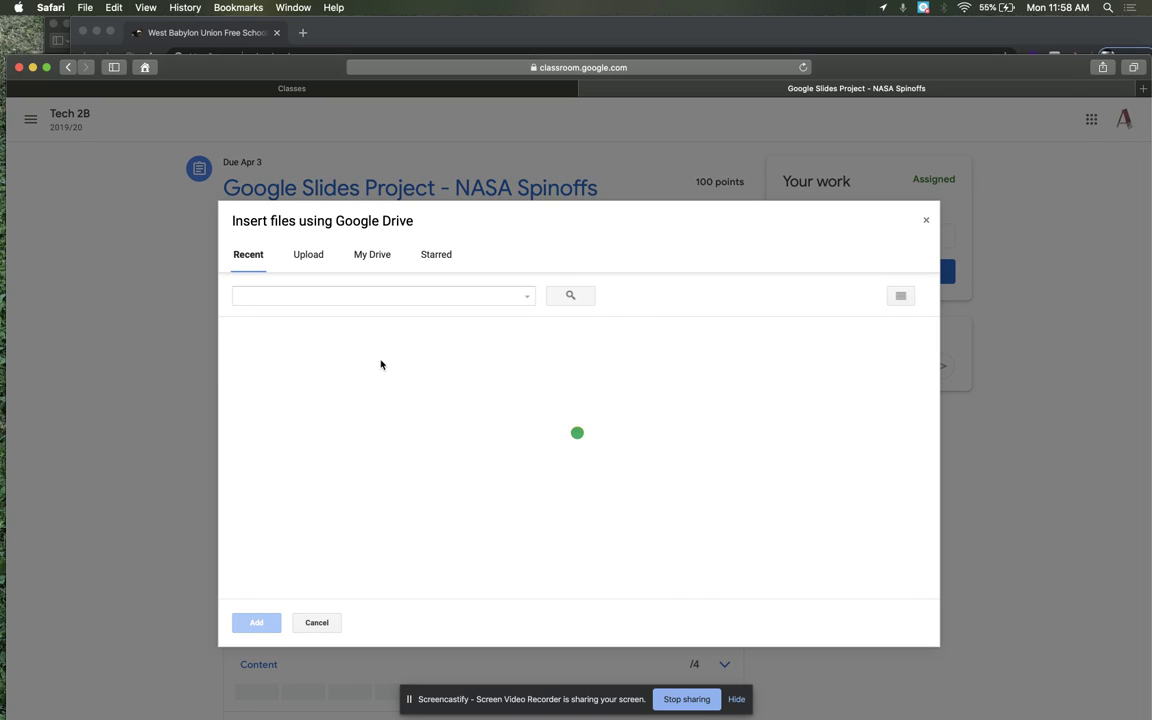
scroll(305, 527, "down", 3)
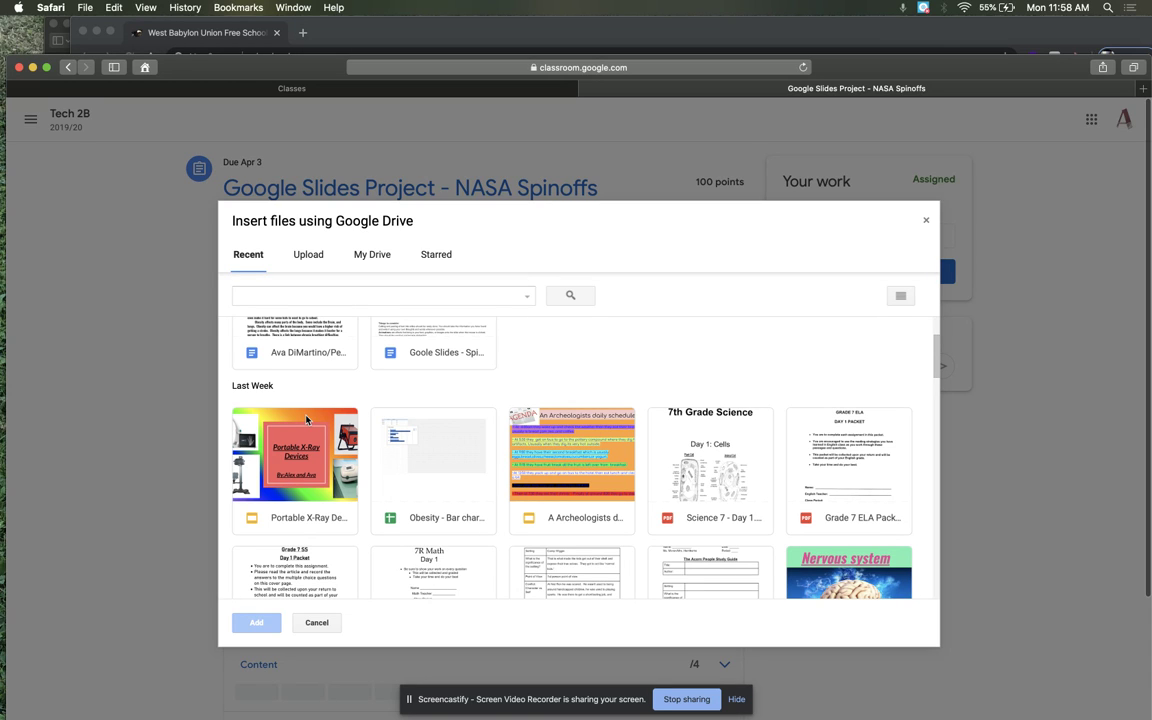
left_click(306, 420)
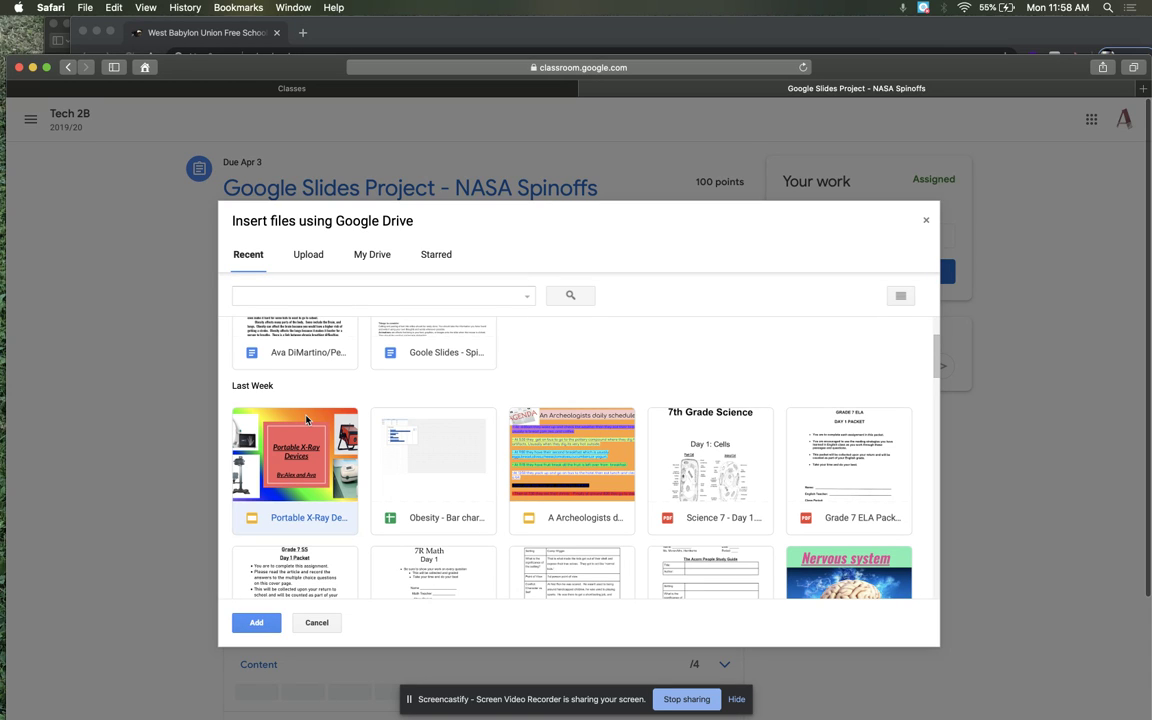
left_click(257, 624)
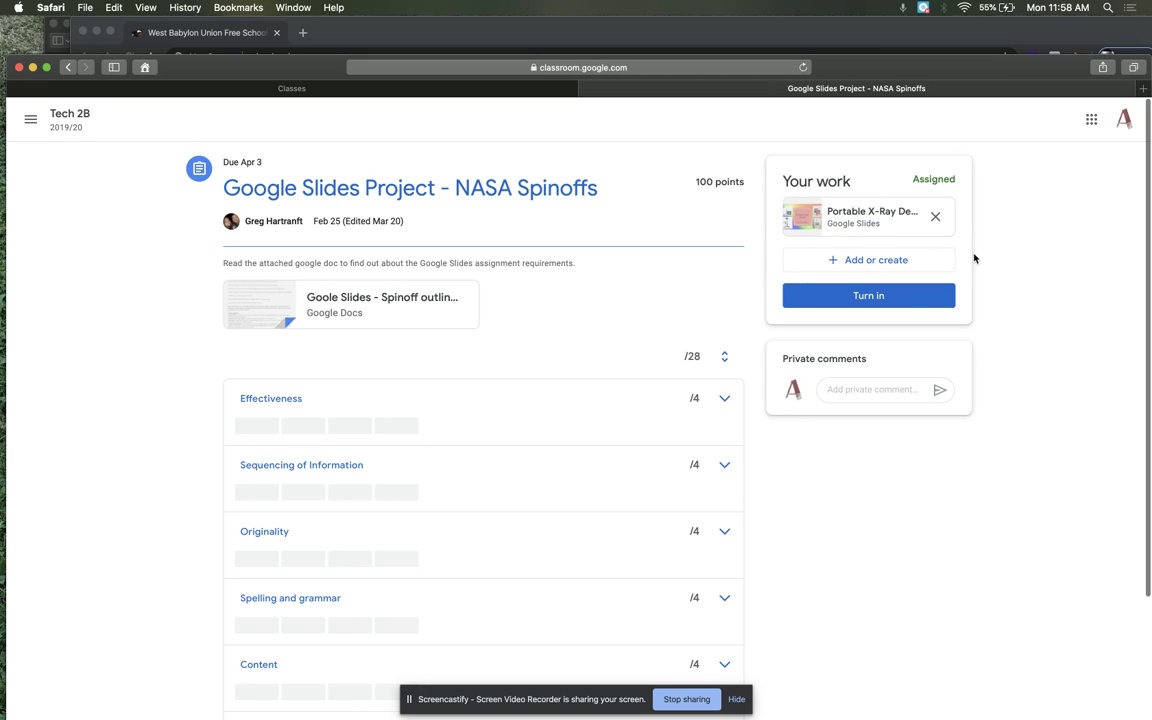
left_click(869, 297)
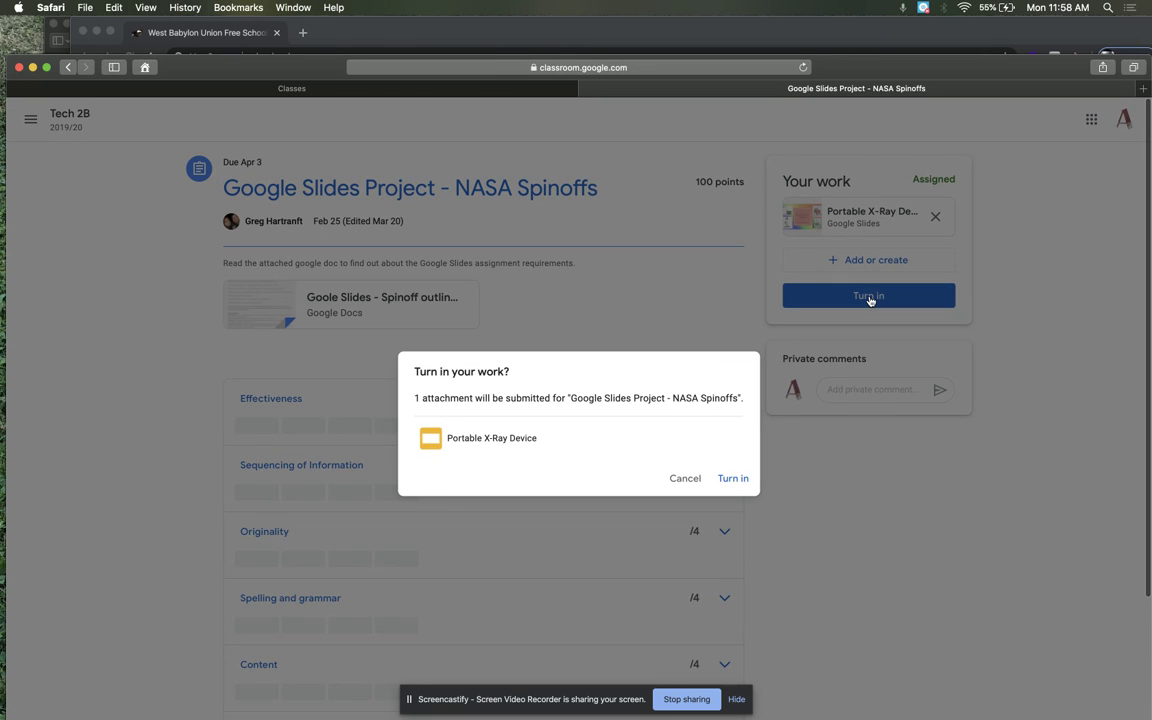
Confirm the submission in the 'Turn in your work?' dialog
left_click(733, 479)
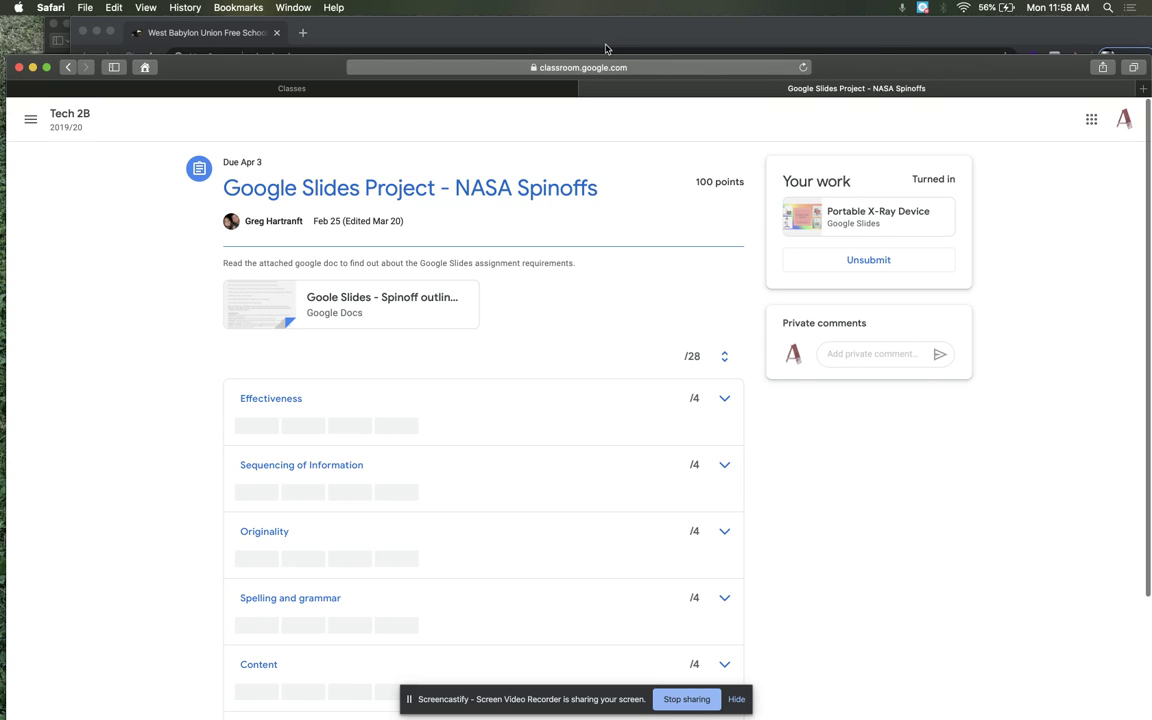
Move the school site window aside and show 7th Grade Technology.pdf at page 1 in Preview
left_click(566, 30)
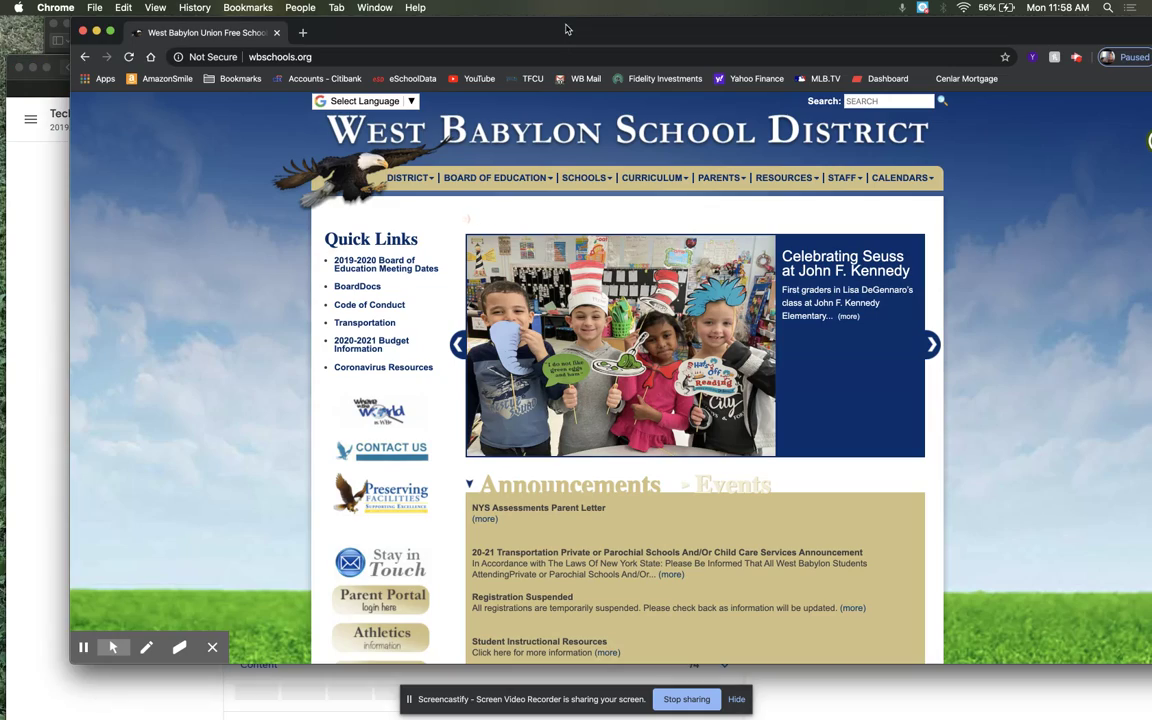
left_click_drag(566, 30, 682, 349)
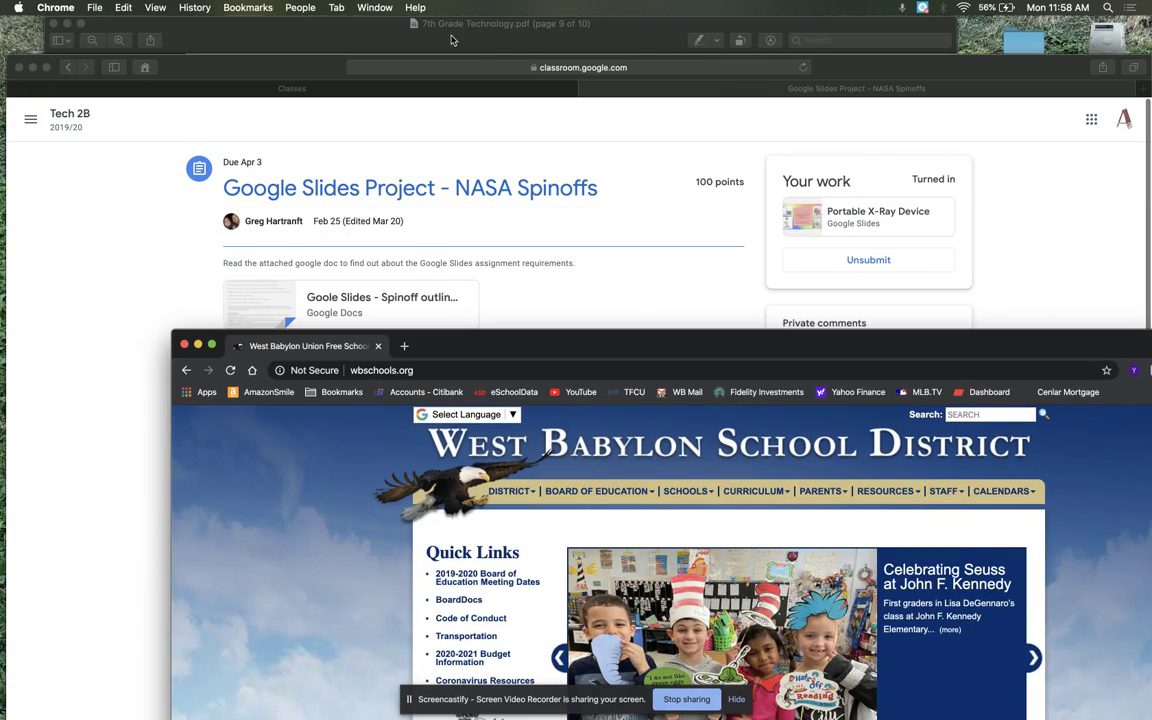
left_click(408, 36)
scroll(558, 350, "up", 20)
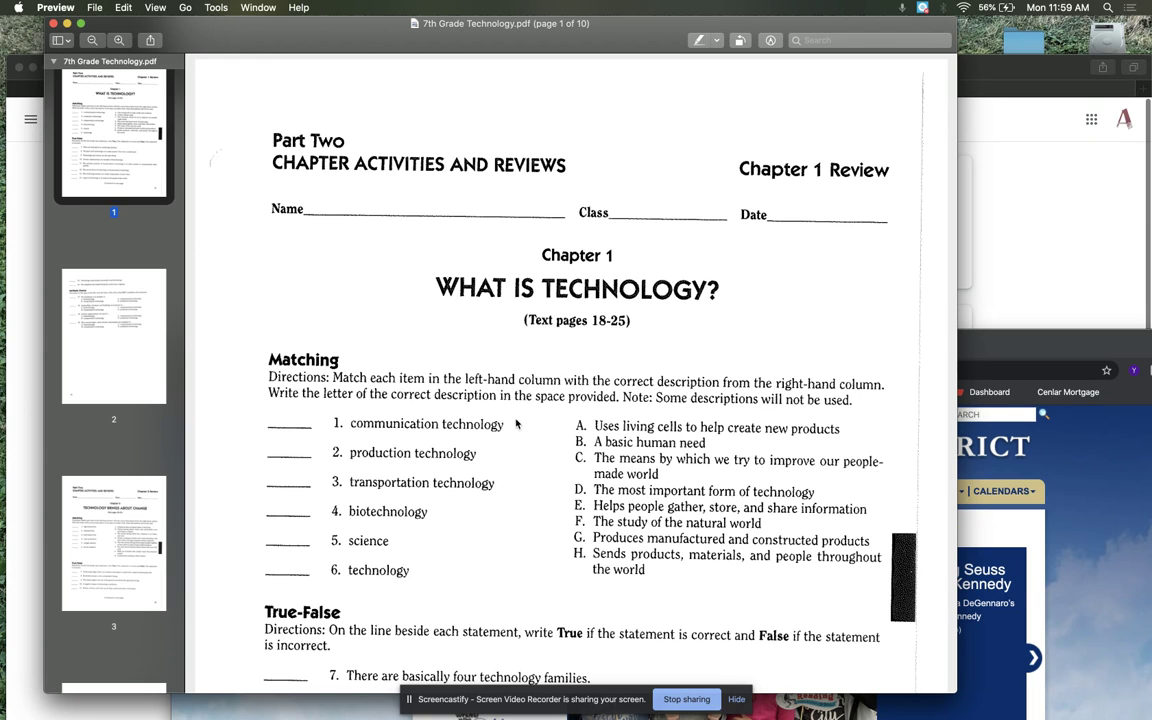
Page through the packet via the page 5 thumbnail down to the Chapter 3 product questions on page 6
scroll(528, 428, "down", 5)
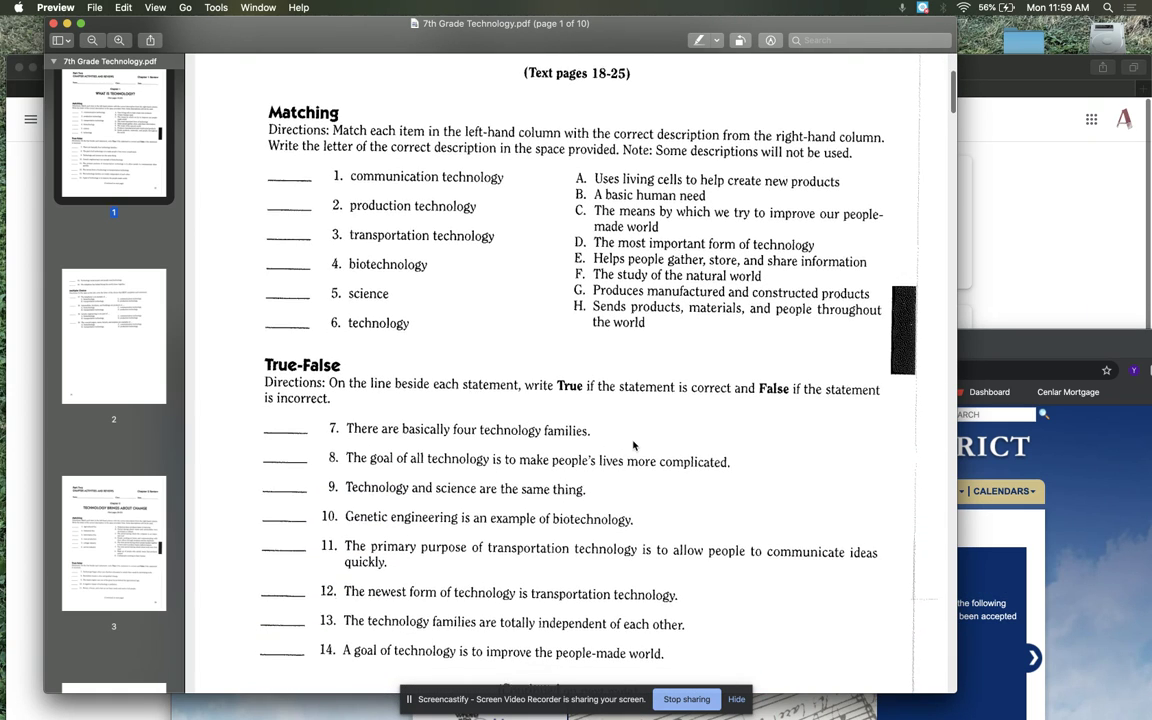
scroll(633, 445, "down", 2)
scroll(150, 300, "down", 10)
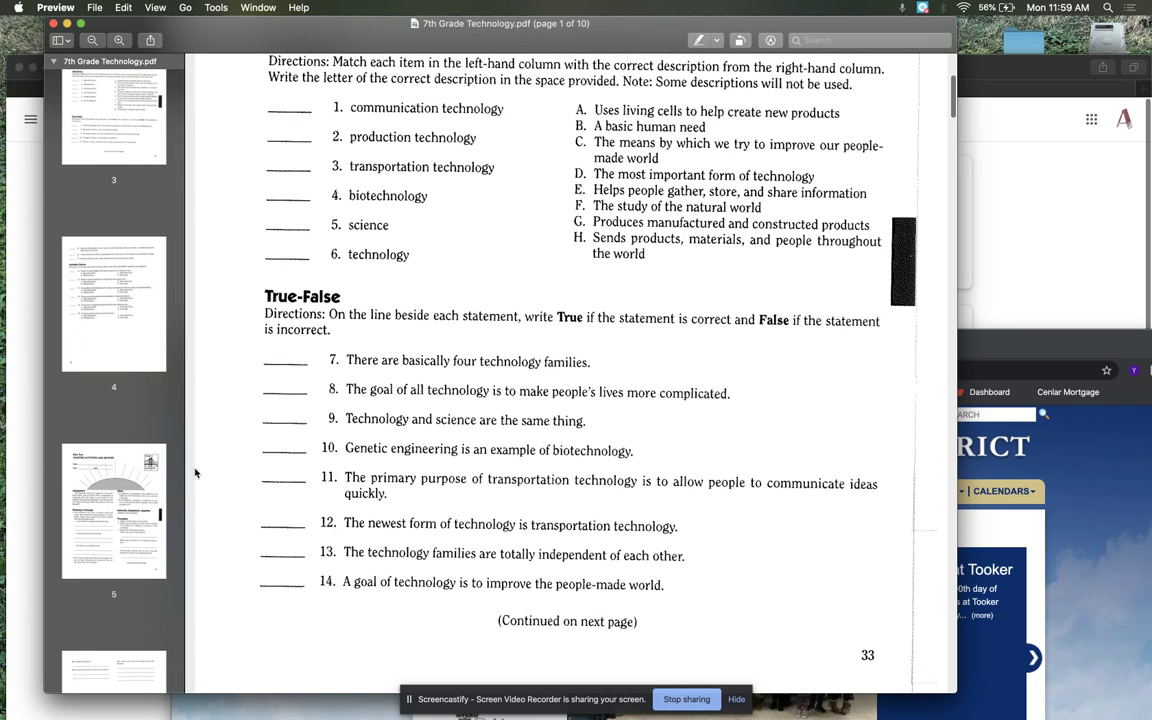
left_click(101, 444)
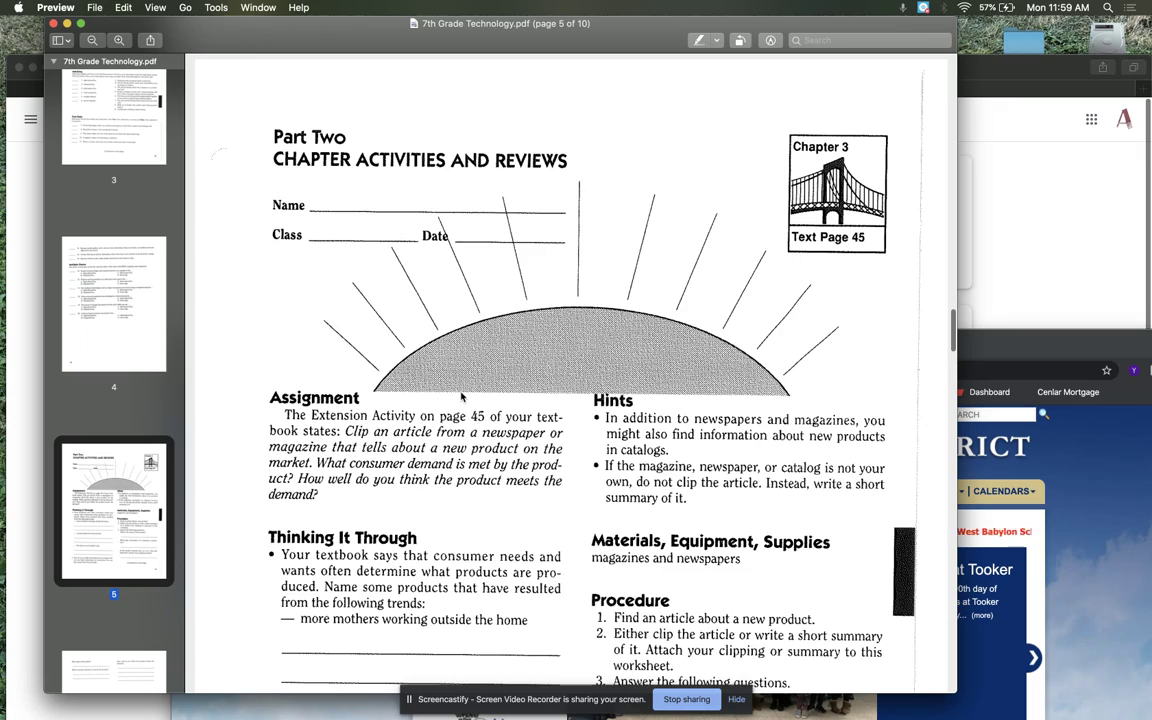
scroll(461, 397, "down", 4)
scroll(461, 397, "down", 2)
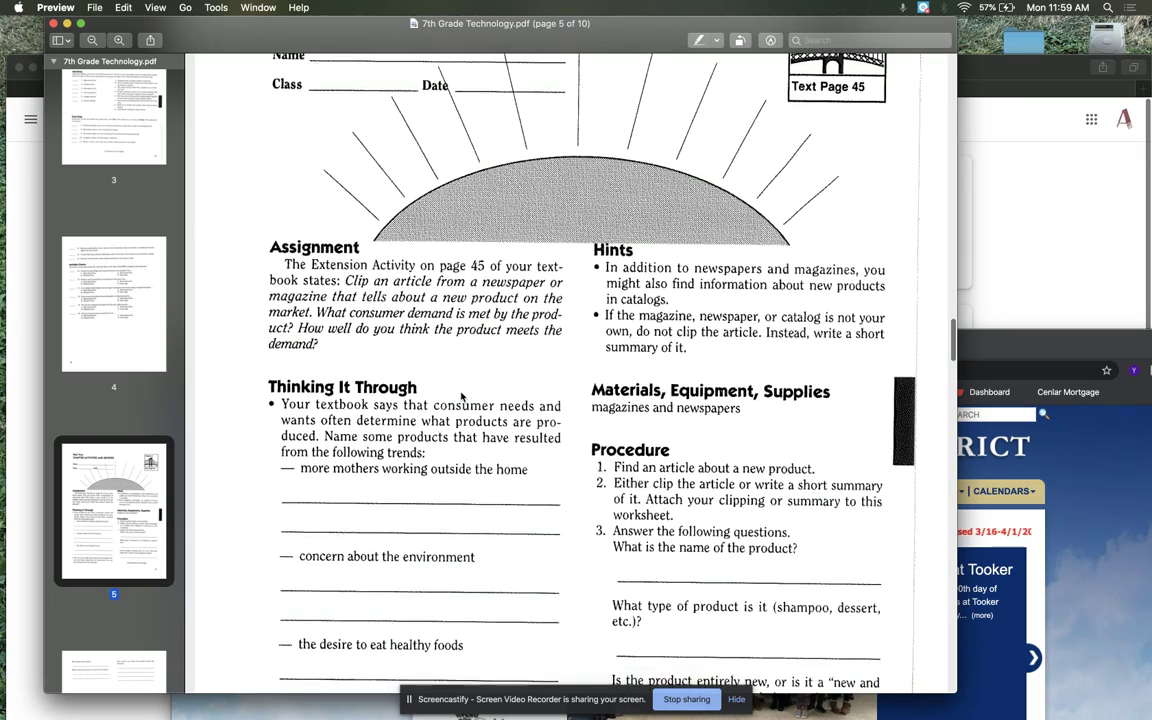
scroll(461, 397, "down", 3)
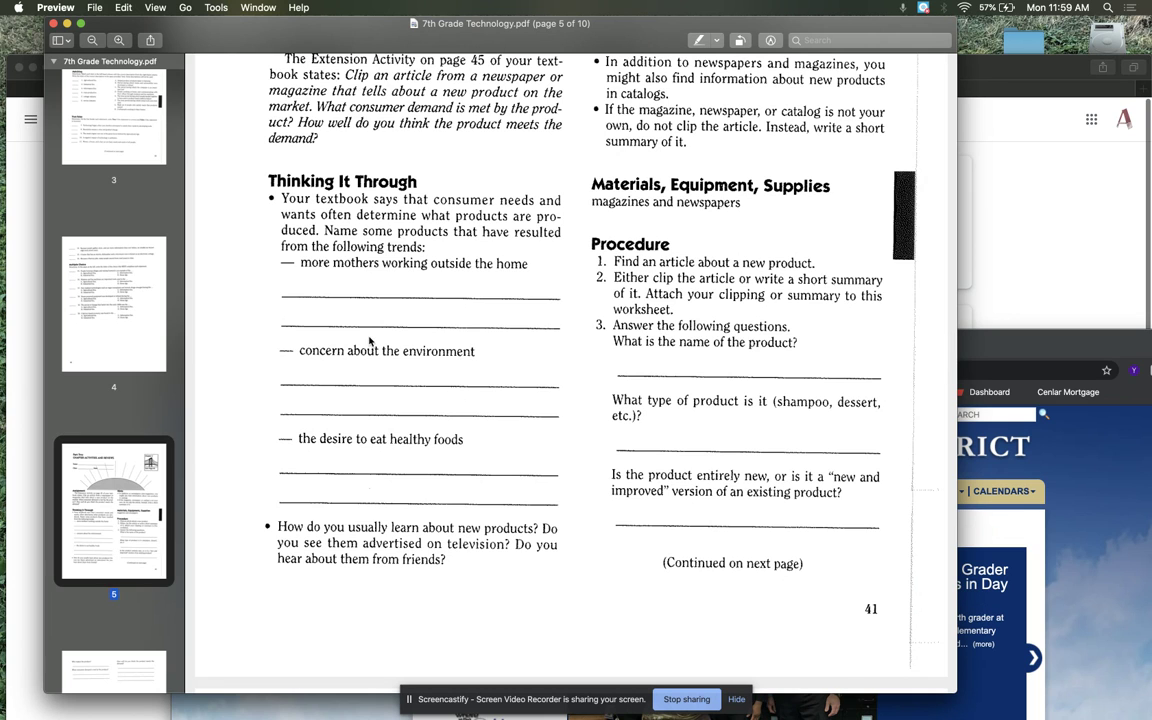
scroll(373, 339, "down", 10)
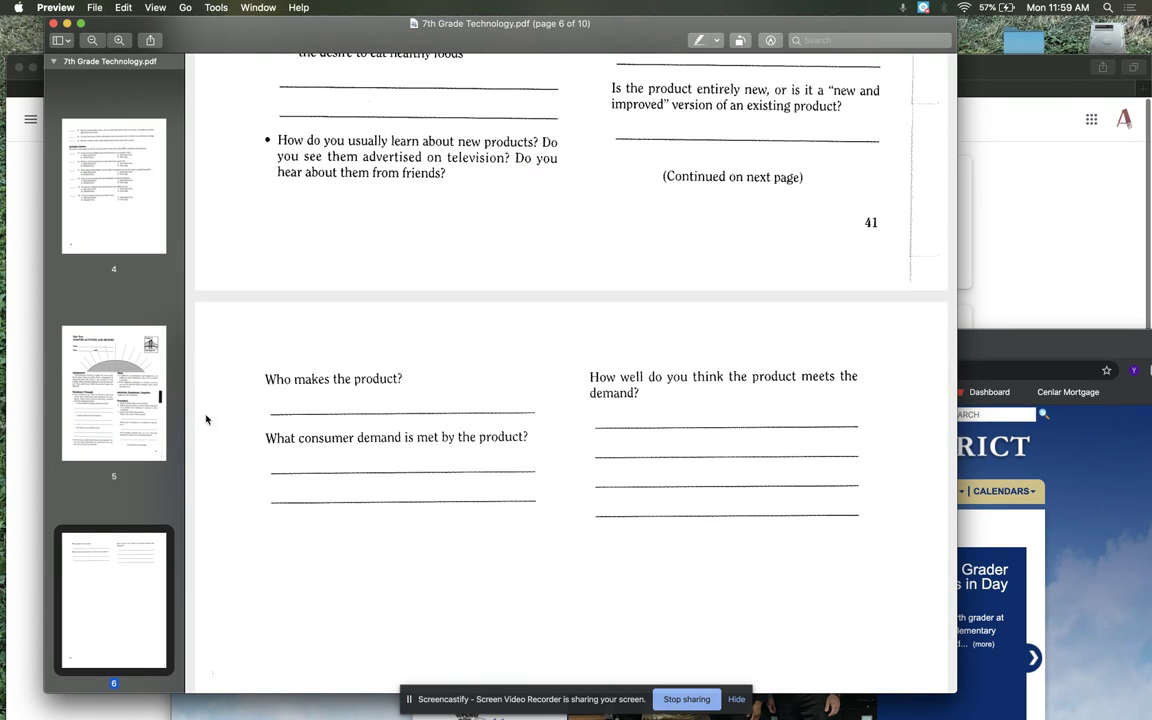
Jump to page 7, Redesigning a Product, and scroll through pages 7–8
scroll(132, 467, "down", 5)
left_click(114, 565)
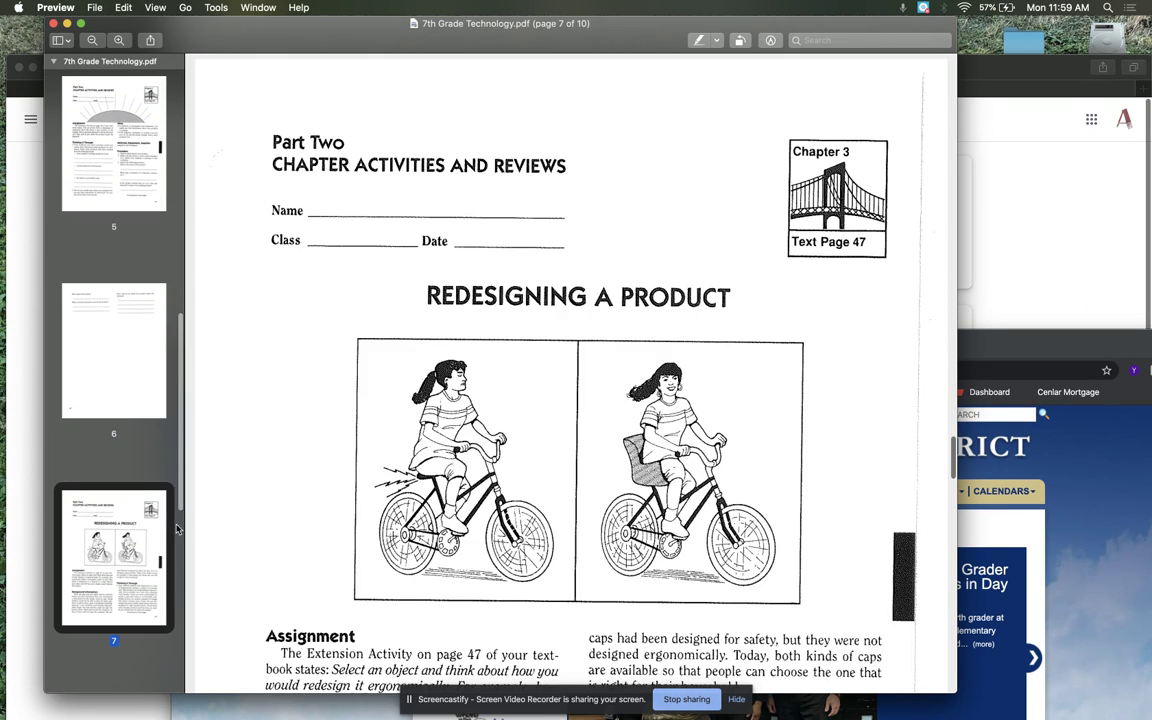
scroll(520, 373, "down", 6)
scroll(520, 373, "down", 14)
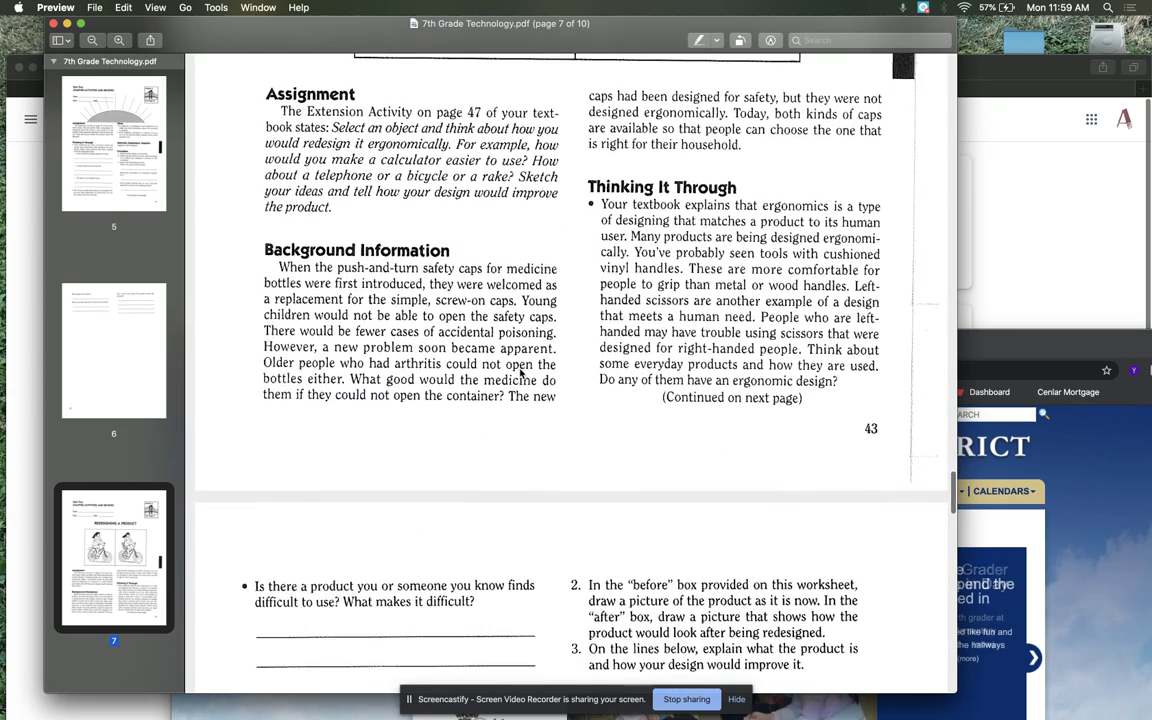
scroll(300, 330, "down", 8)
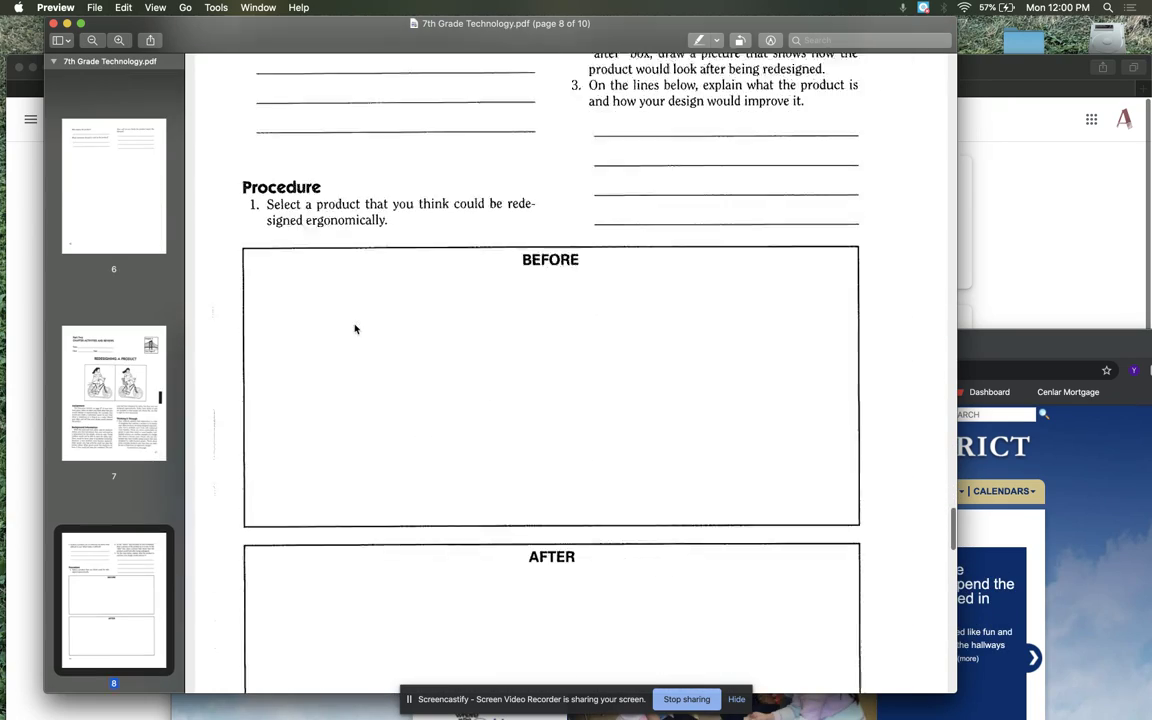
scroll(131, 466, "down", 6)
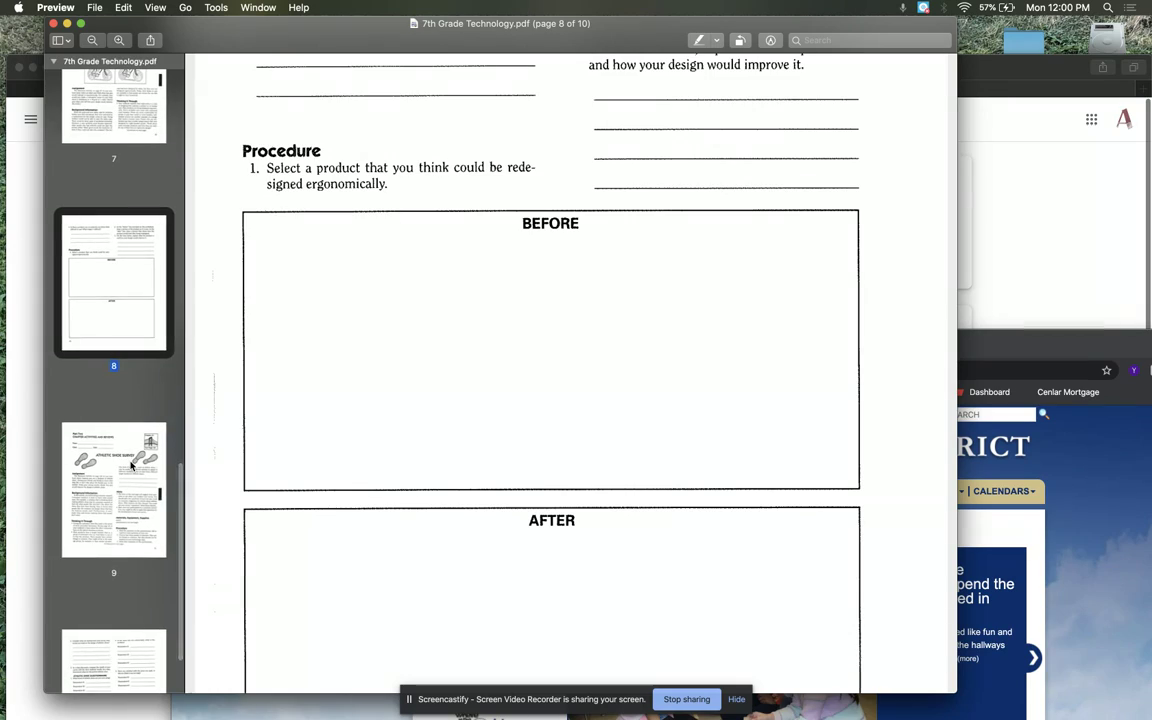
Jump to the page 9 Athletic Shoe Survey and scroll to the page 10 questionnaire
left_click(131, 466)
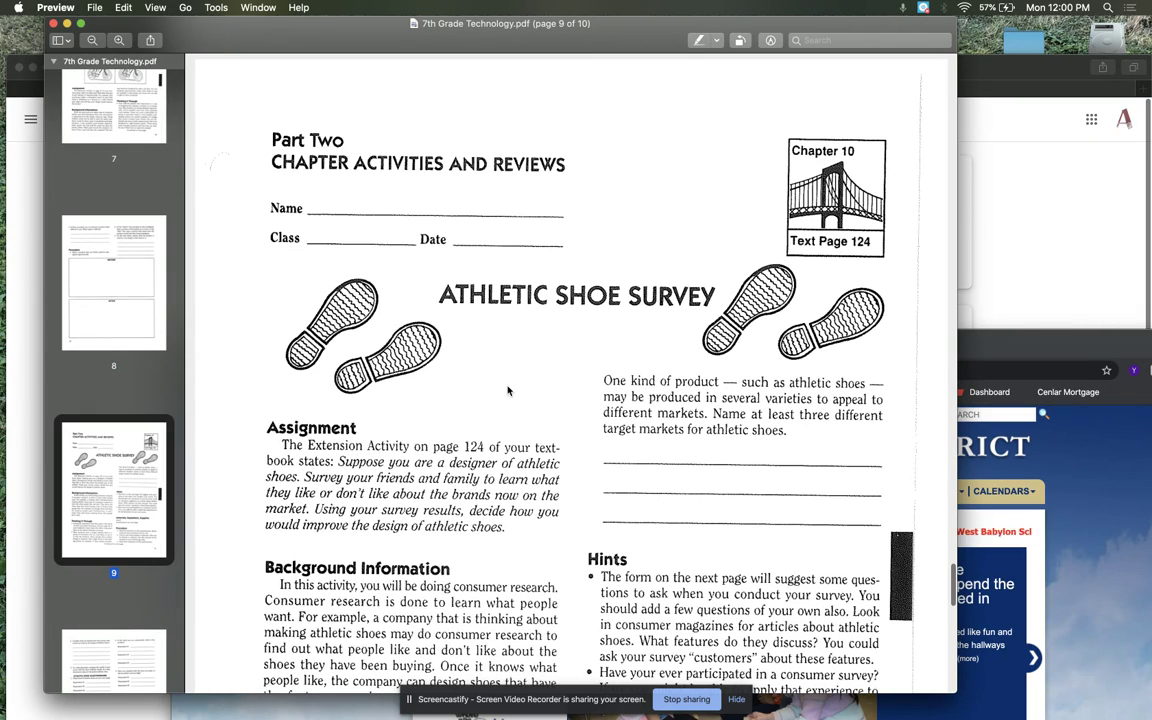
scroll(508, 390, "down", 5)
scroll(508, 390, "down", 3)
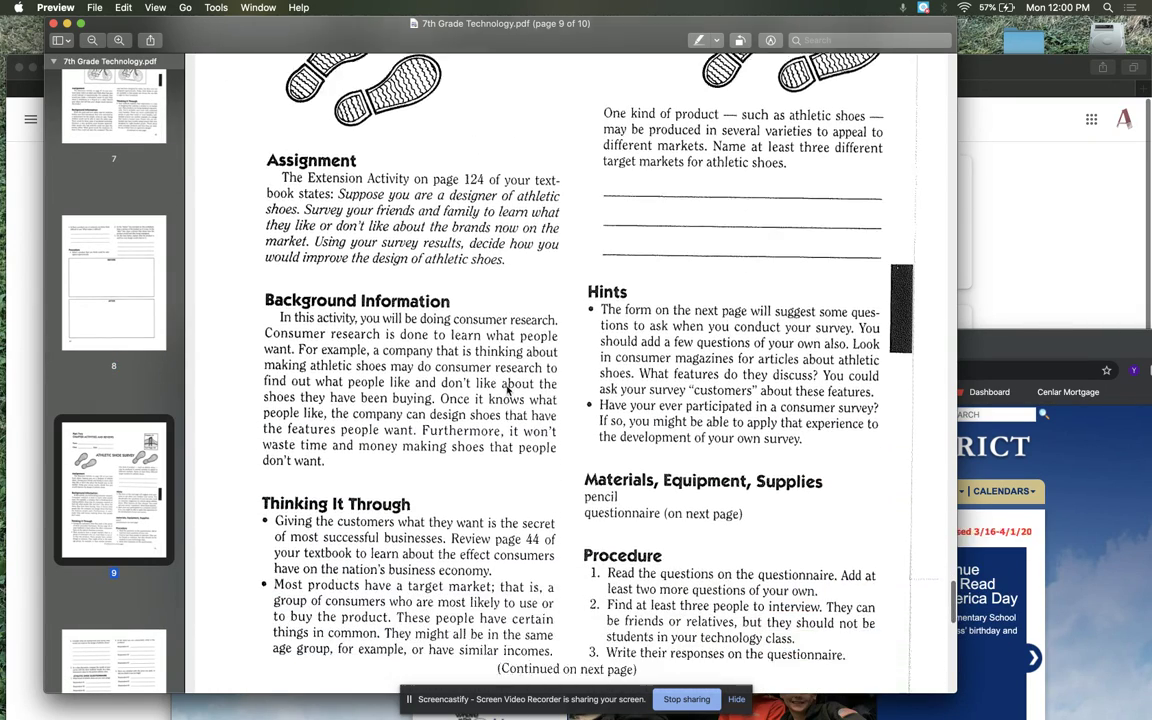
scroll(508, 390, "down", 15)
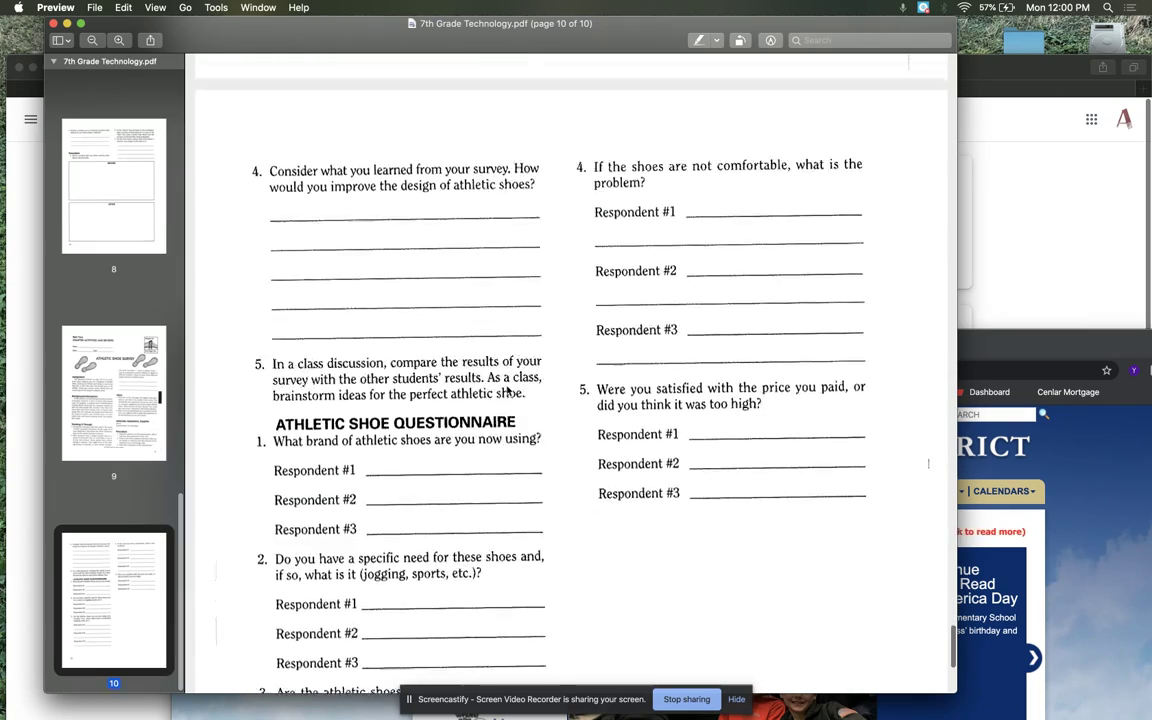
scroll(508, 390, "down", 10)
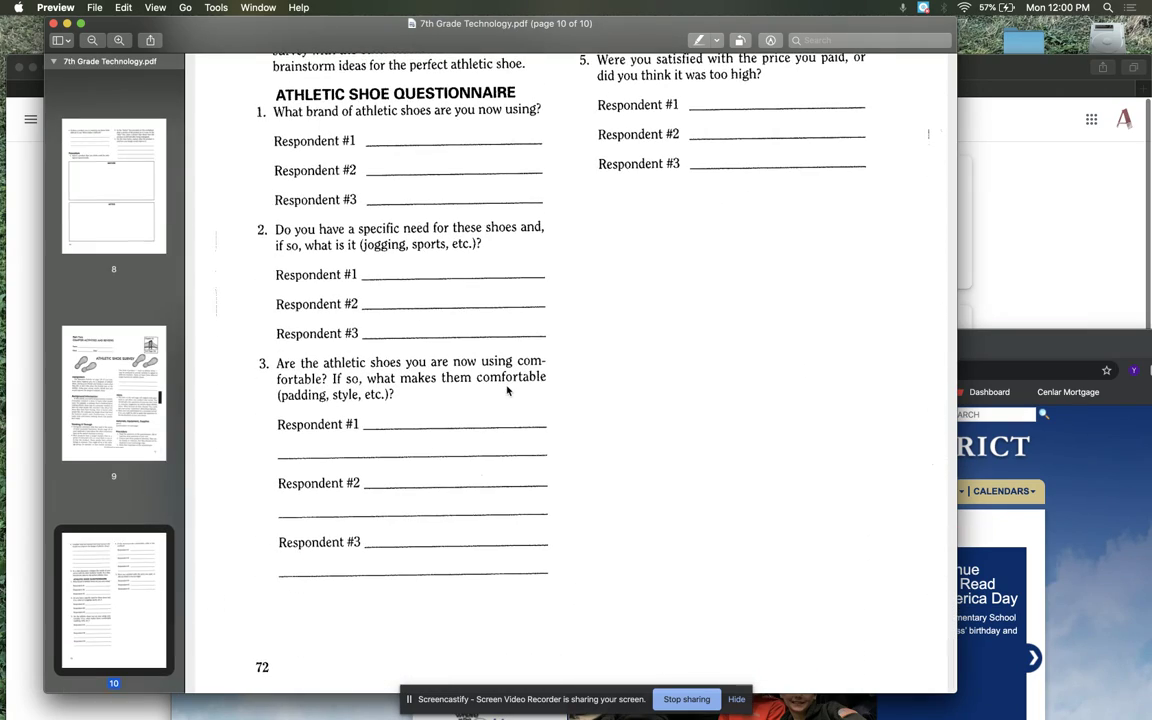